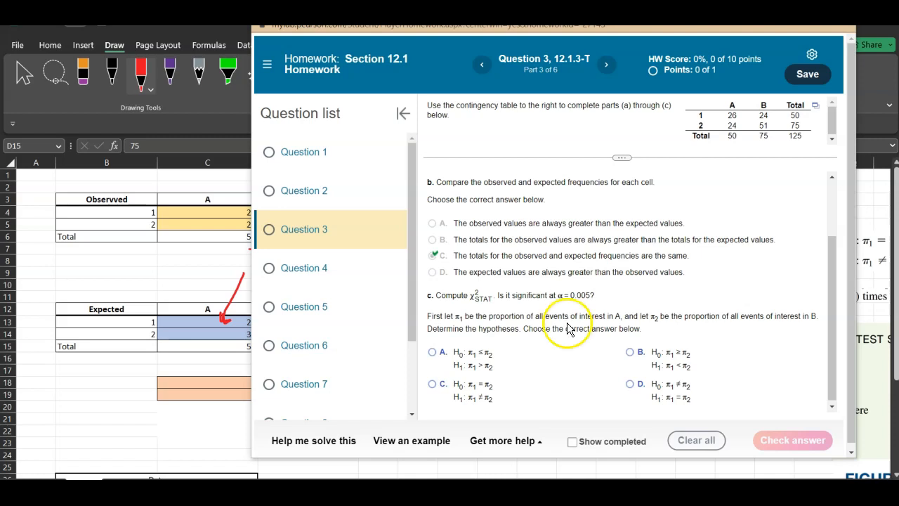
Step: Switch to Excel and move the H0/H1 hypotheses picture just below the Expected table, starting around column F, row 17
scroll(568, 333, "down", 1)
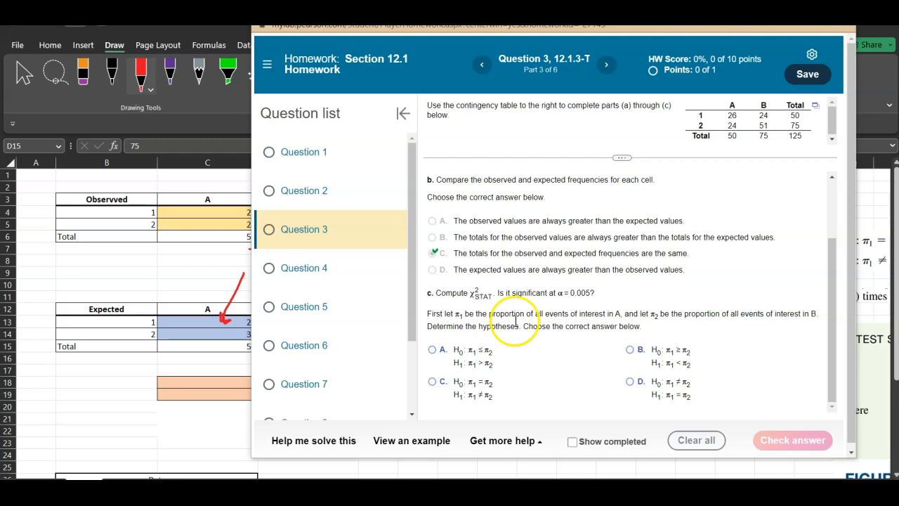
left_click(242, 411)
scroll(311, 398, "right", 3)
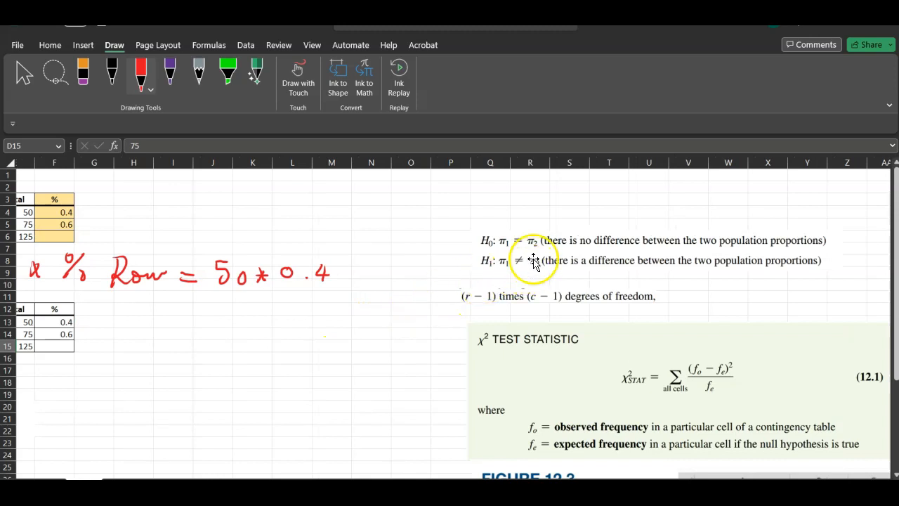
scroll(492, 349, "left", 2)
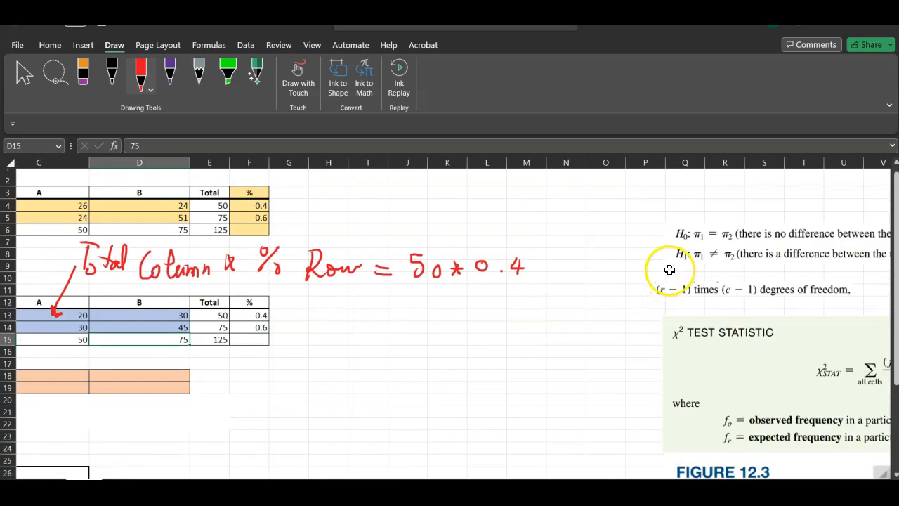
left_click_drag(695, 255, 264, 391)
scroll(547, 370, "down", 1)
scroll(547, 370, "down", 2)
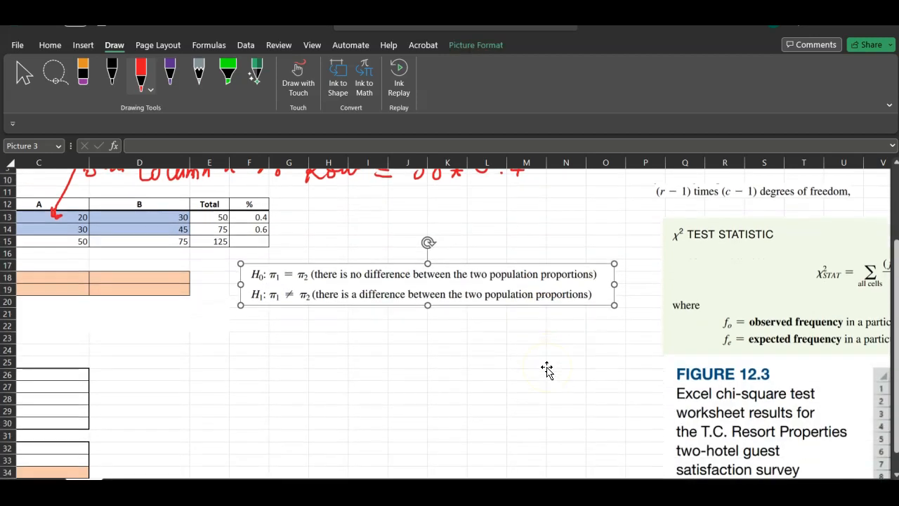
scroll(547, 370, "left", 1)
scroll(546, 370, "left", 1)
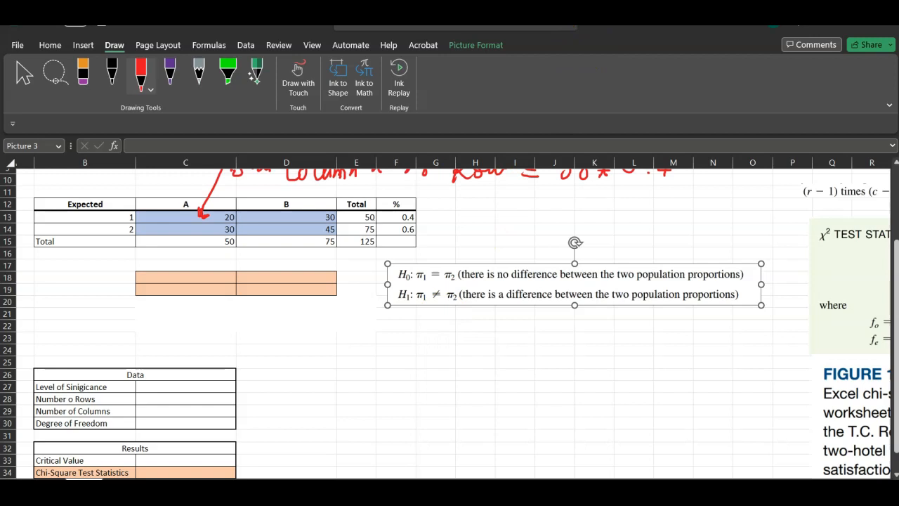
Step: Switch to the MyLab homework and submit option C (H0: π1 = π2, H1: π1 ≠ π2) as the hypotheses answer in Question 3
key("alt+Tab")
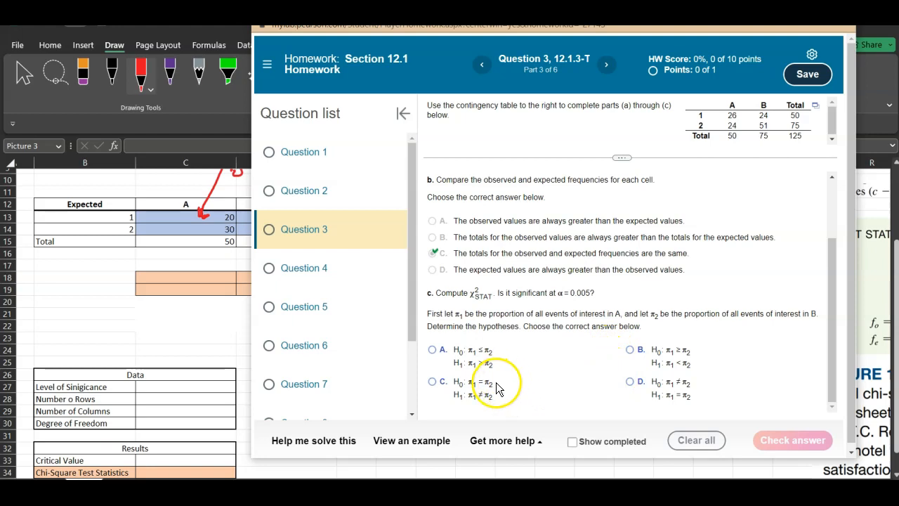
left_click(433, 382)
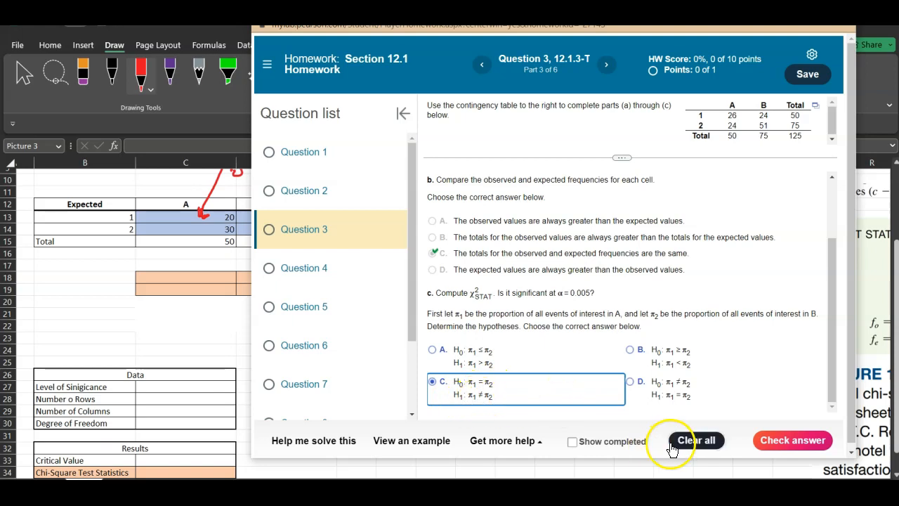
left_click(772, 440)
left_click(548, 273)
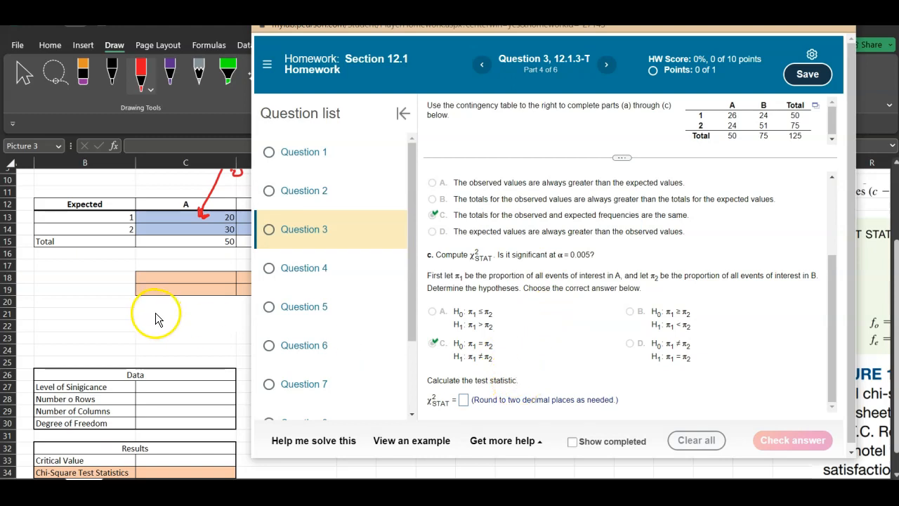
Step: Return to Excel and move the hypotheses picture directly beside the Expected table, level with rows 12 to 15
left_click(173, 330)
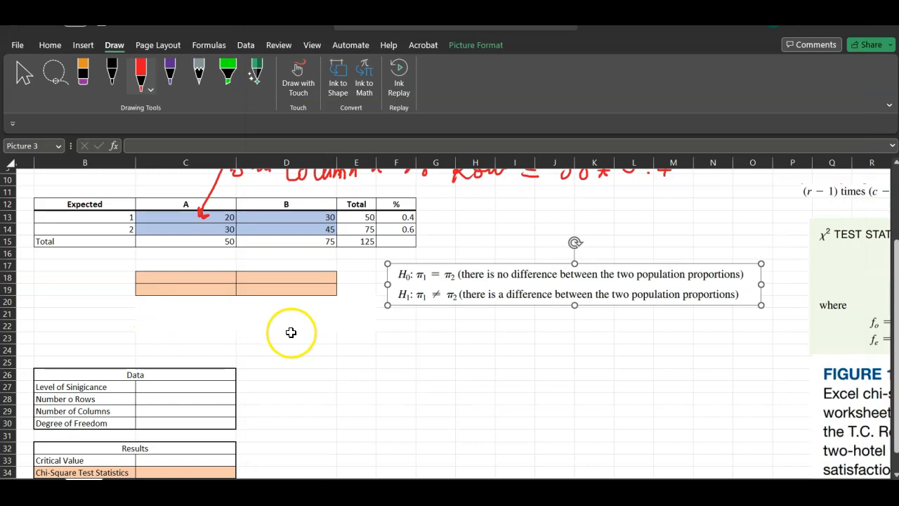
left_click_drag(557, 285, 591, 225)
scroll(314, 358, "down", 1)
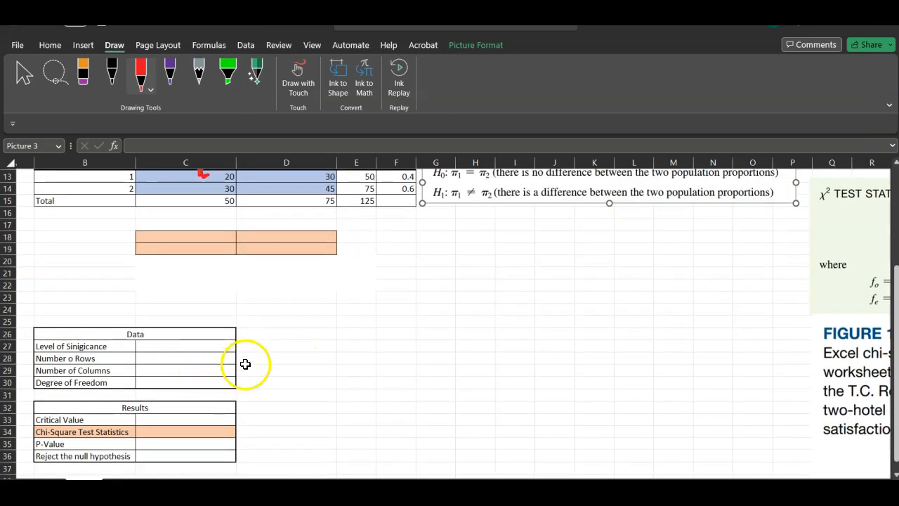
Step: Move the "(r − 1) times (c − 1) degrees of freedom" picture beside the Degree of Freedom row of the Data table
scroll(667, 303, "up", 4)
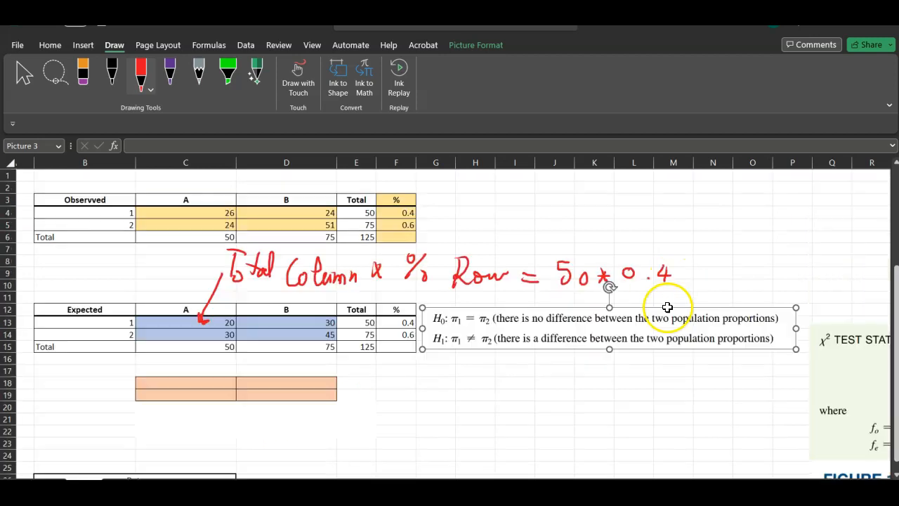
left_click_drag(823, 301, 299, 453)
scroll(315, 449, "down", 4)
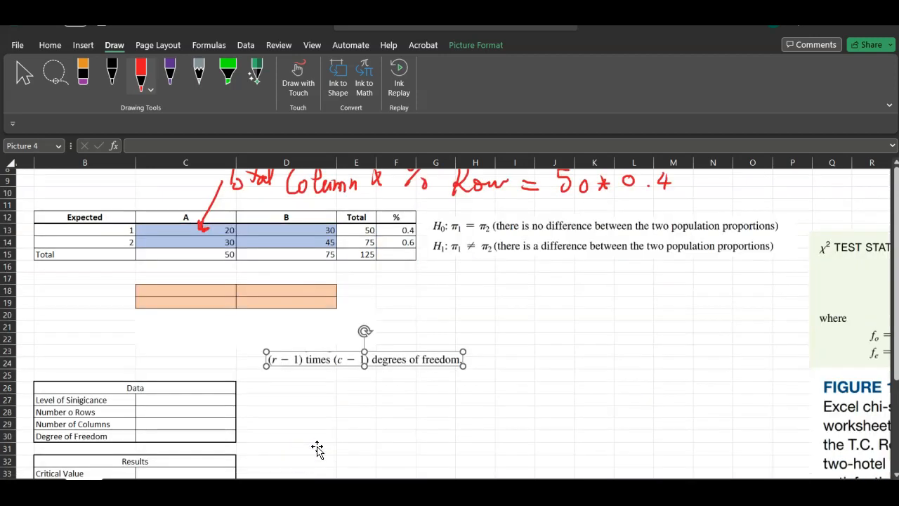
left_click_drag(295, 288, 277, 368)
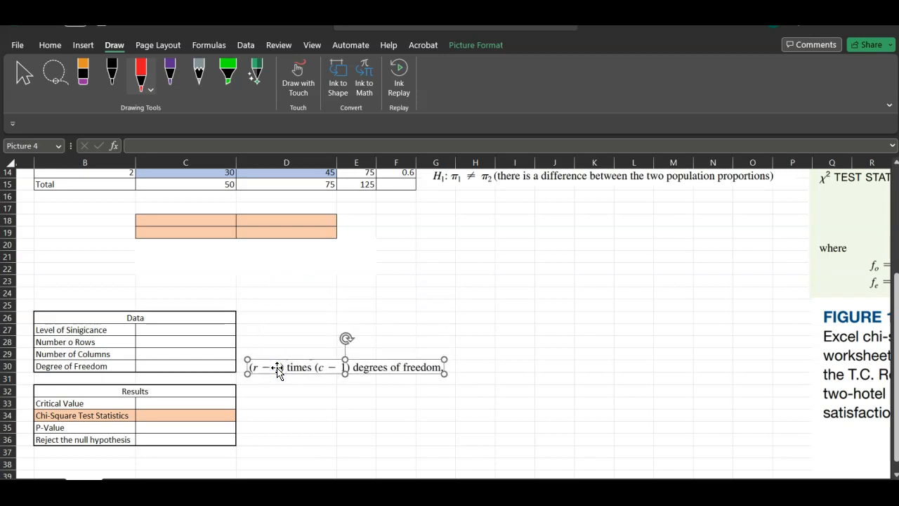
Step: Fill in the Data table with a significance level of 0.005, 2 rows and 2 columns
left_click(161, 328)
type("0")
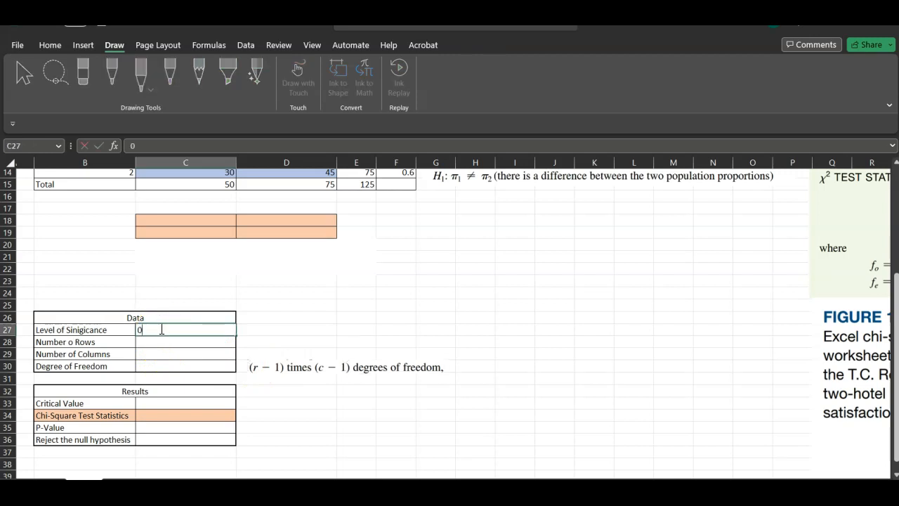
type(".005")
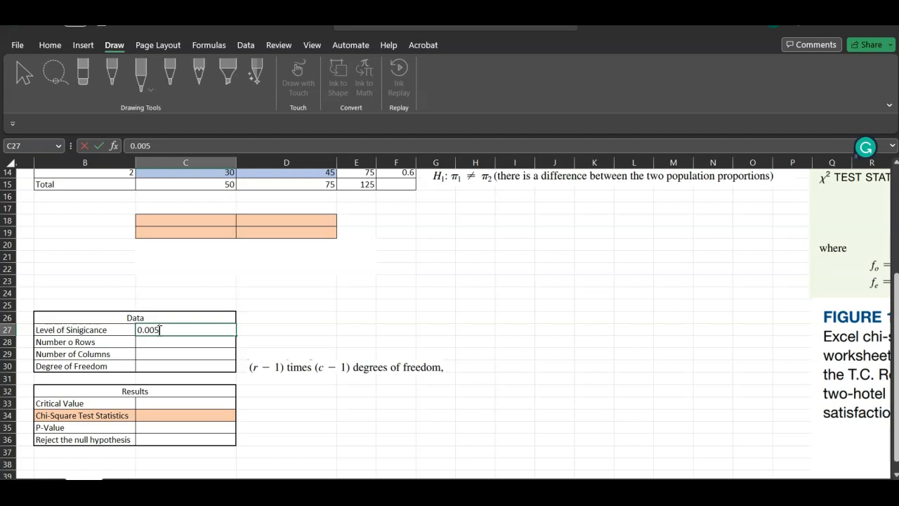
left_click(147, 342)
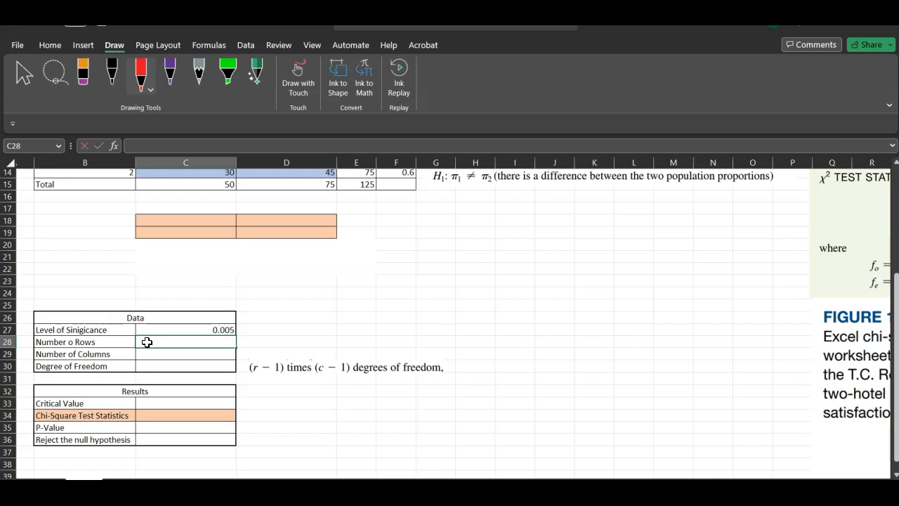
type("2")
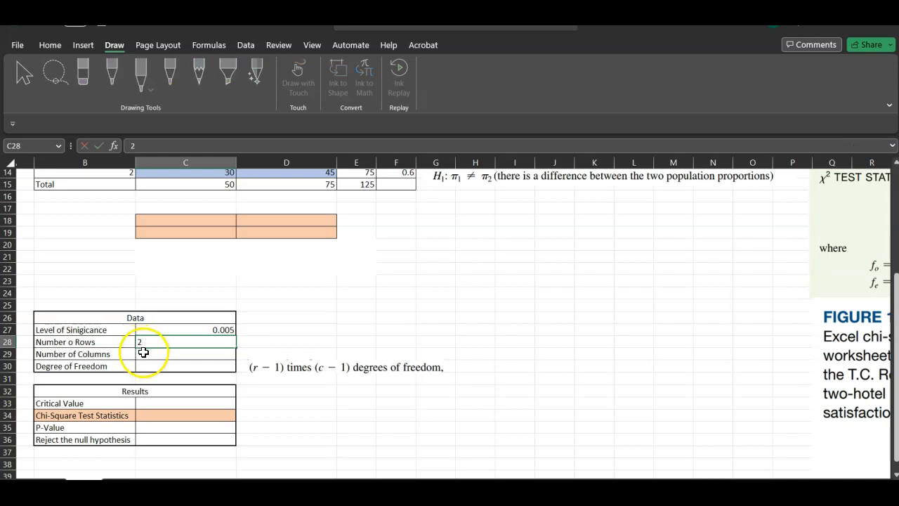
left_click(143, 352)
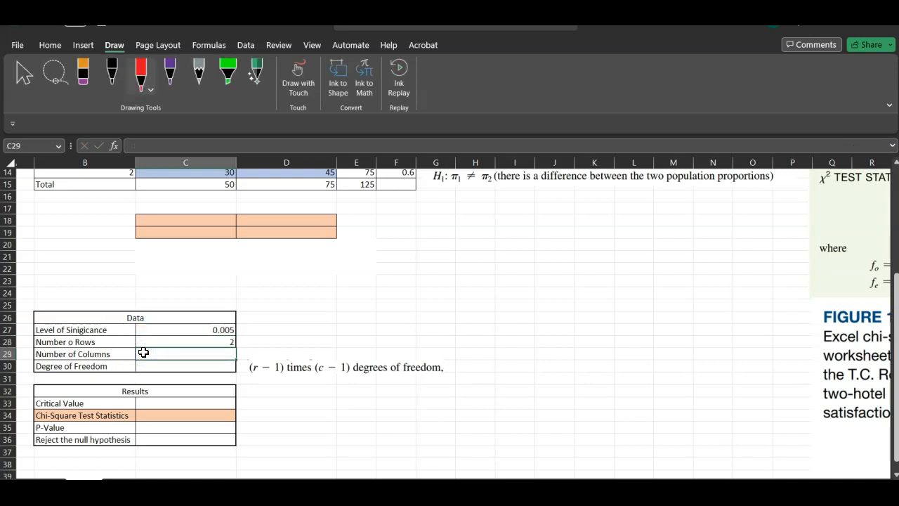
type("2")
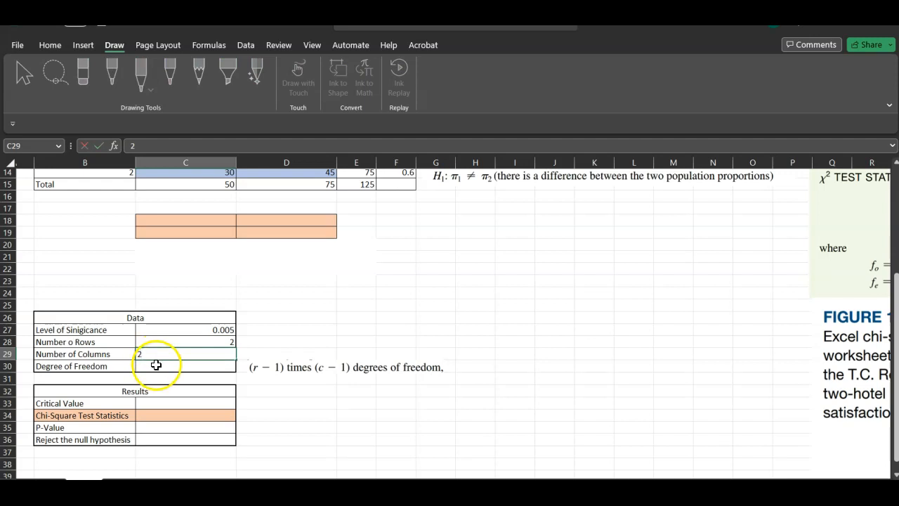
Step: Calculate the degrees of freedom in cell C30 with the formula =(C28-1)*(C29-1)
left_click(155, 365)
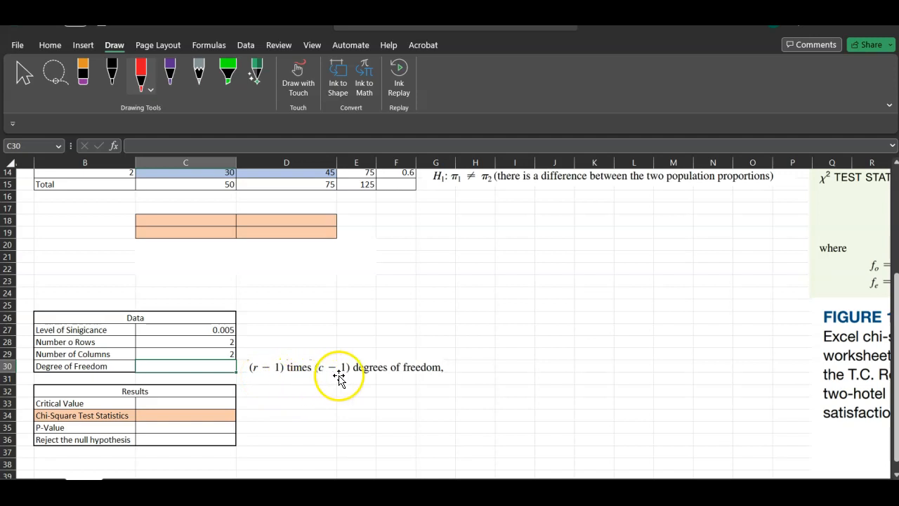
left_click(218, 367)
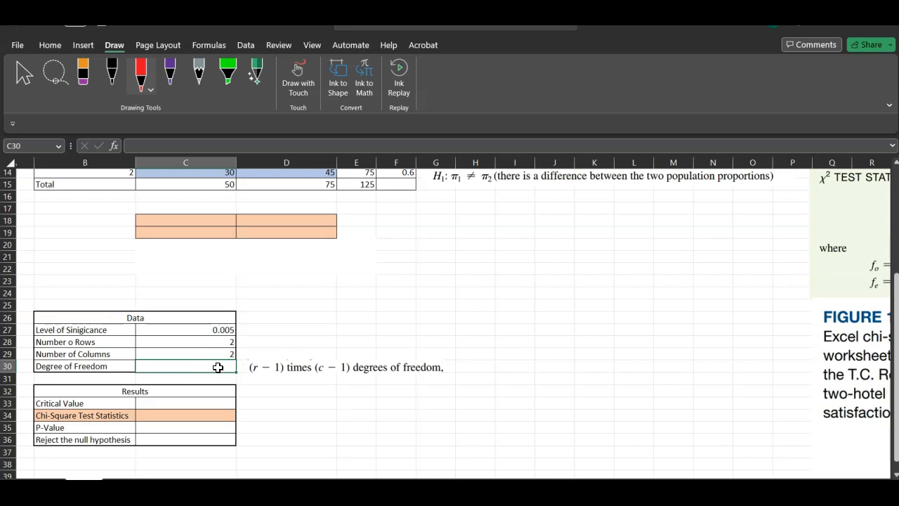
type("=(")
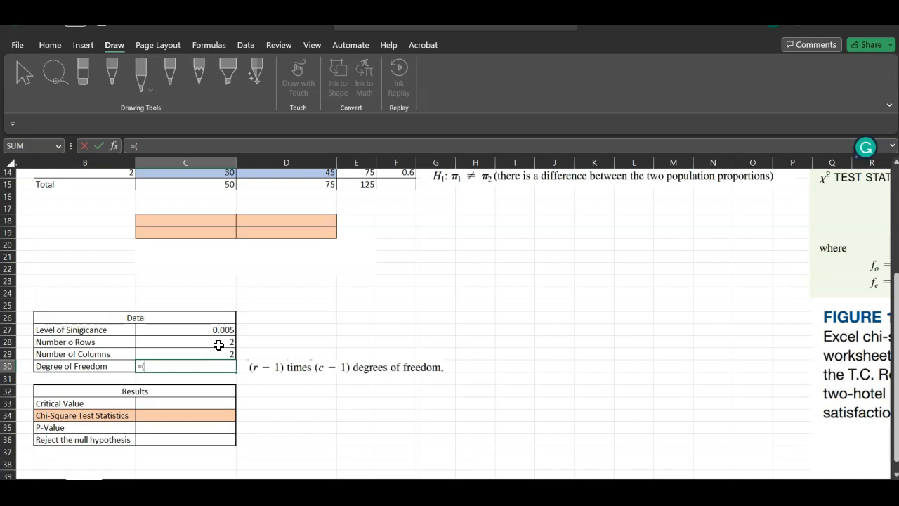
left_click(219, 341)
type("-1)*(")
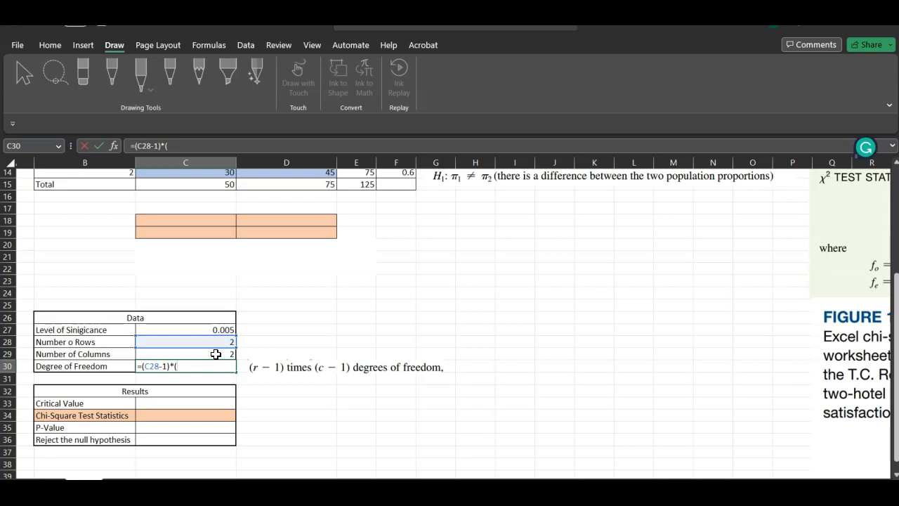
left_click(216, 354)
type("-1)")
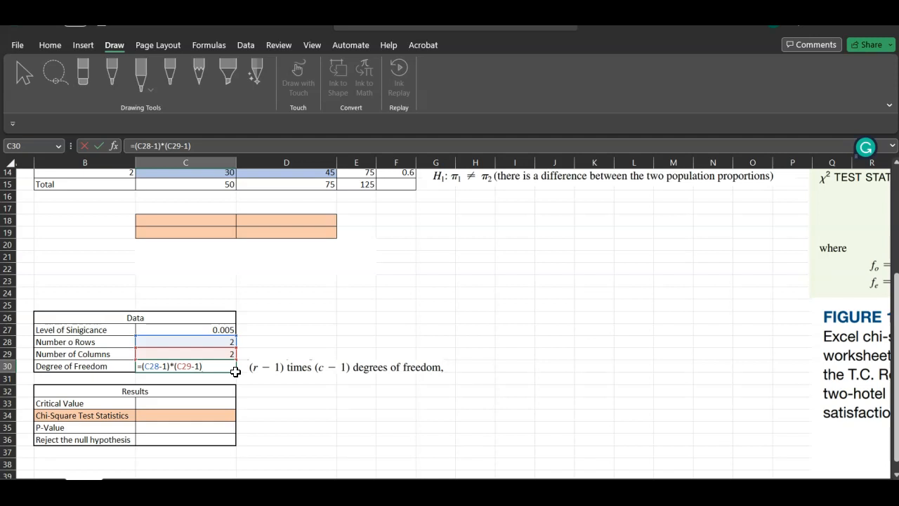
key("Return")
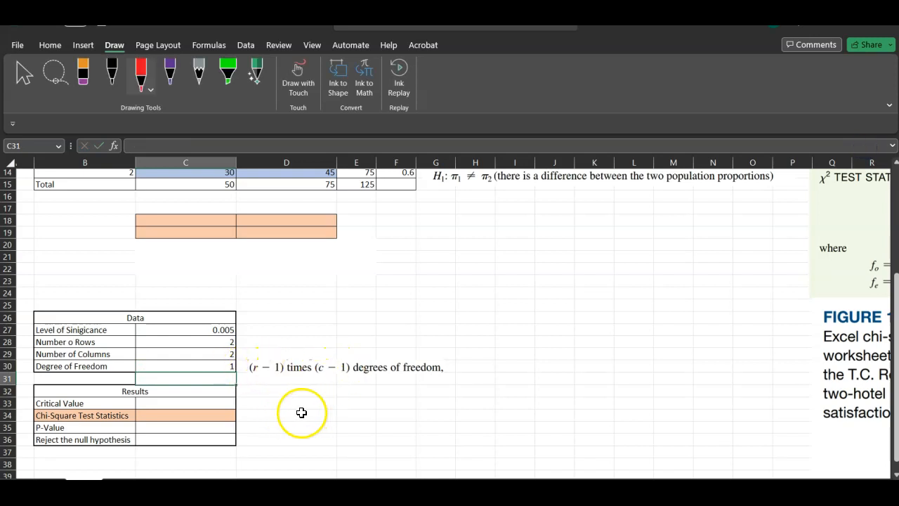
Step: Move the χ² test statistic formula picture beside the orange grid, below the hypotheses picture and starting around column F
left_click(209, 416)
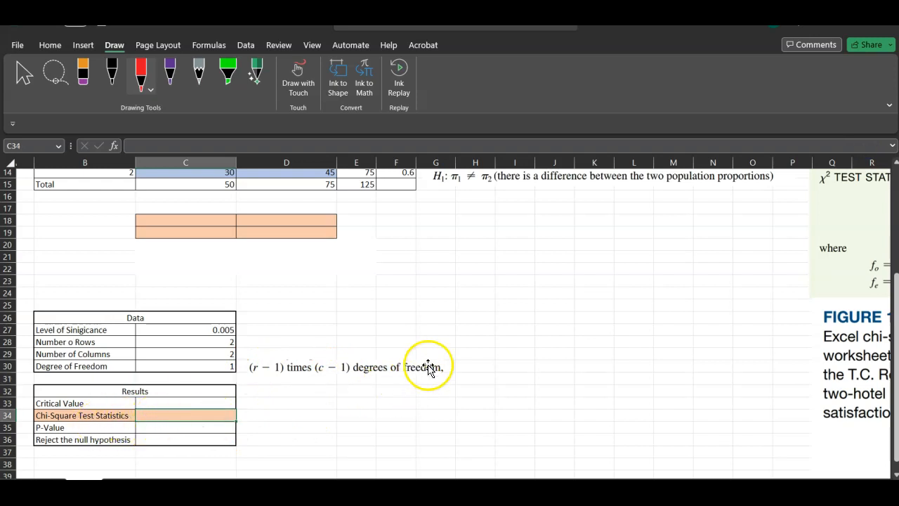
scroll(428, 345, "up", 1)
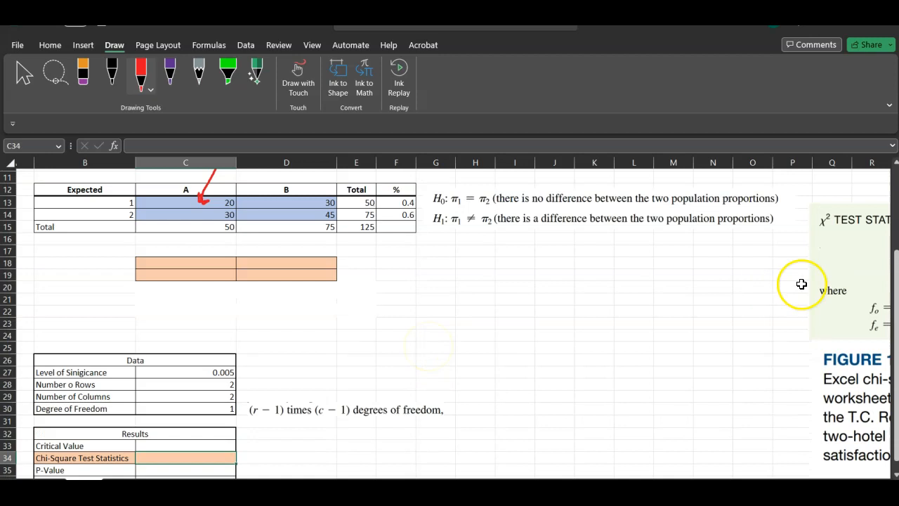
left_click_drag(854, 269, 526, 297)
left_click(523, 394)
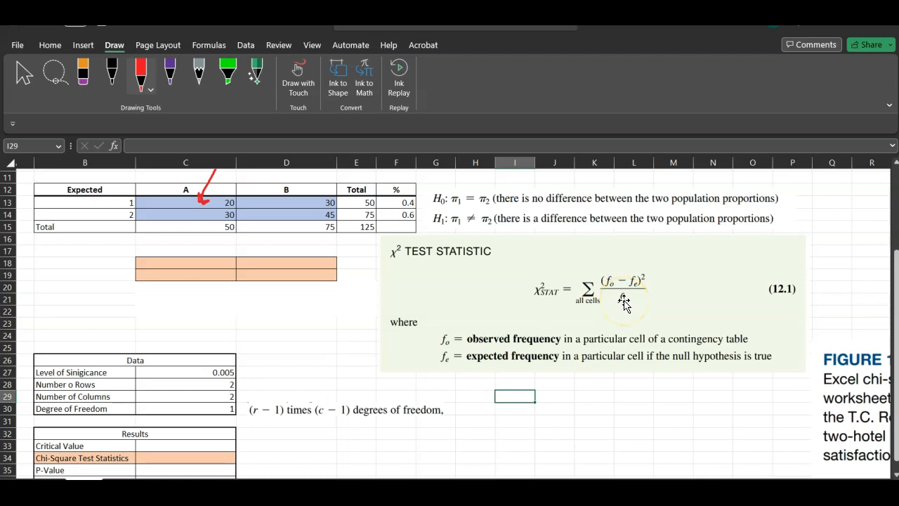
Step: Handwrite the formula Σ (O − E)² / E in black ink beside the Observed table, across columns G to L
scroll(624, 302, "up", 4)
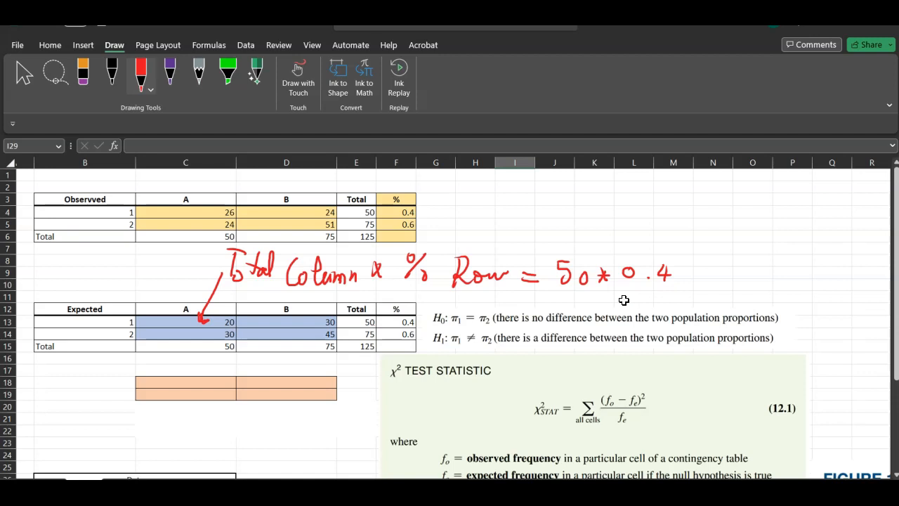
left_click(112, 70)
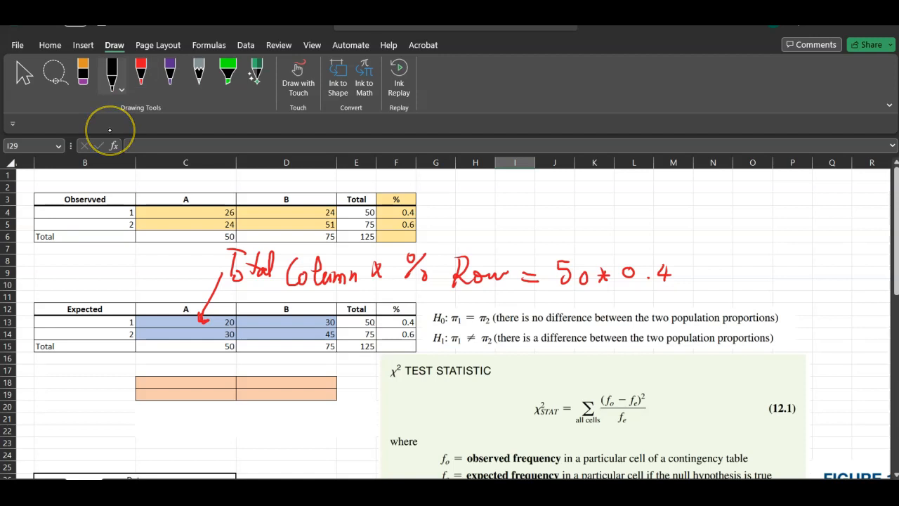
left_click_drag(520, 196, 596, 213)
left_click_drag(602, 181, 601, 218)
left_click_drag(505, 182, 500, 219)
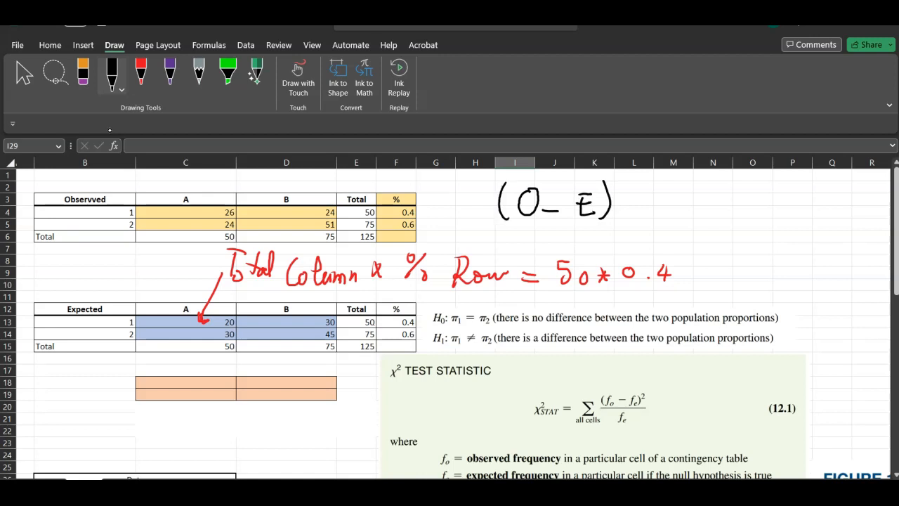
left_click_drag(616, 183, 627, 190)
left_click_drag(532, 225, 605, 226)
mouse_move(551, 232)
left_mouse_down()
mouse_move(546, 244)
mouse_move(563, 243)
left_mouse_up()
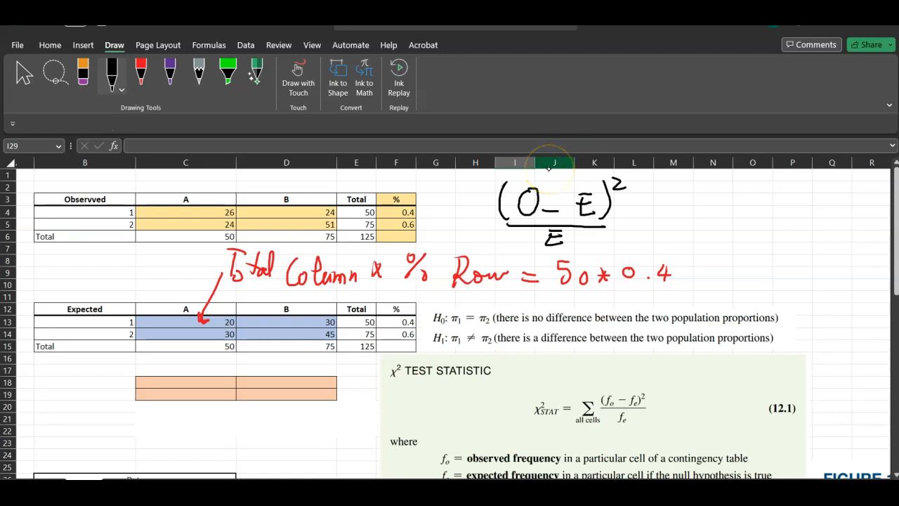
left_click_drag(441, 191, 475, 225)
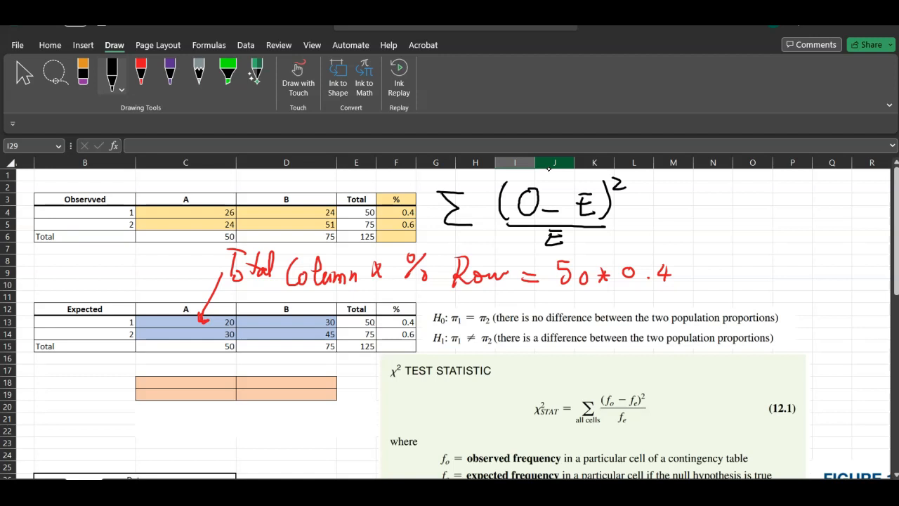
Step: Calculate the first cell's chi-square contribution in C18 with the formula =(C4-C13)^2/C13
left_click(172, 383)
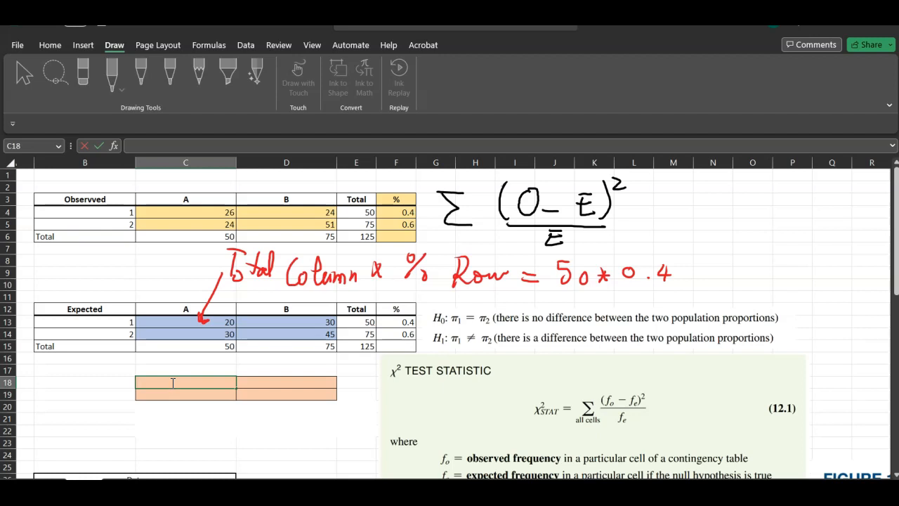
type("=")
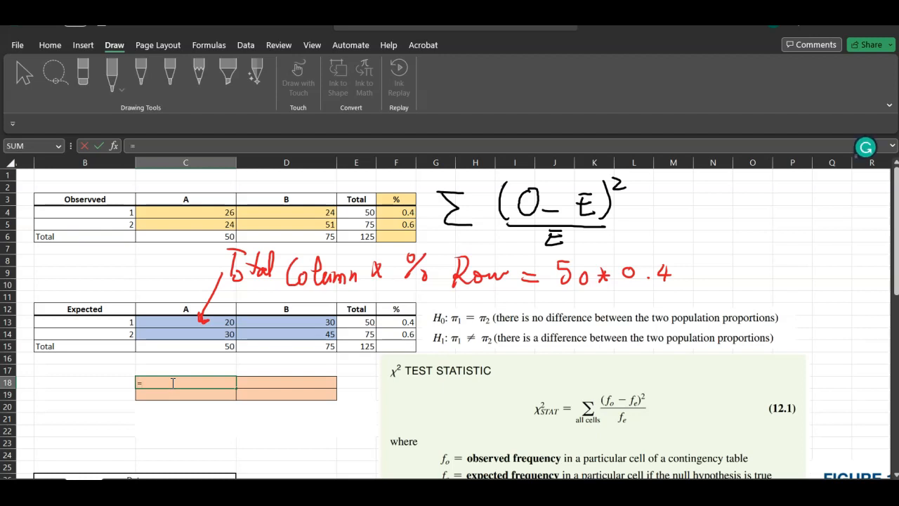
type("(")
left_click(222, 212)
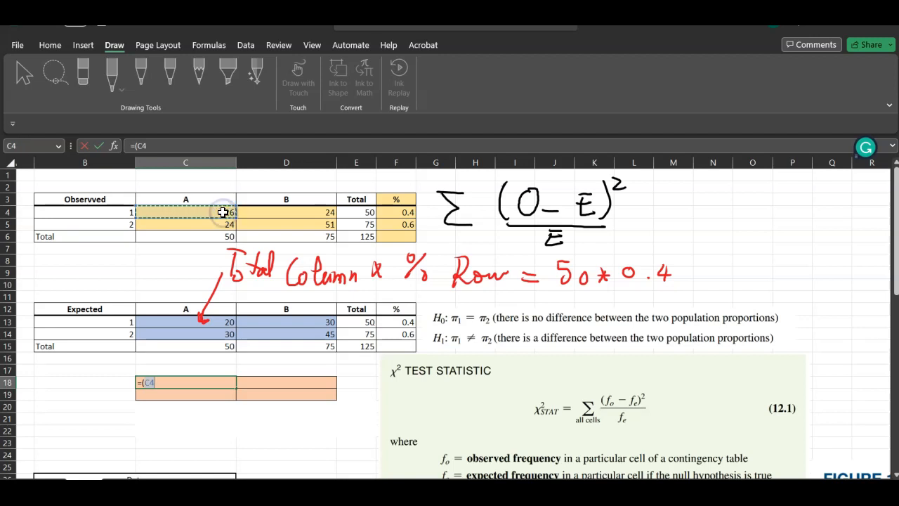
type("-")
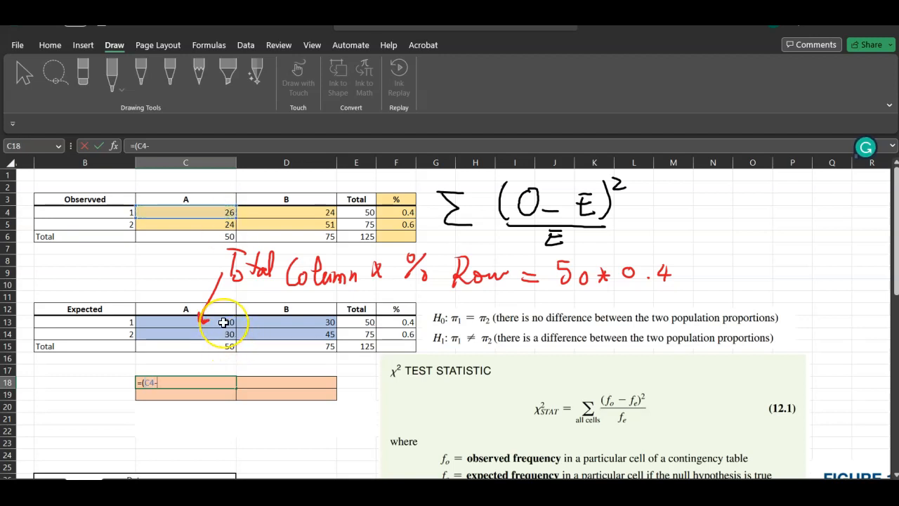
left_click(222, 322)
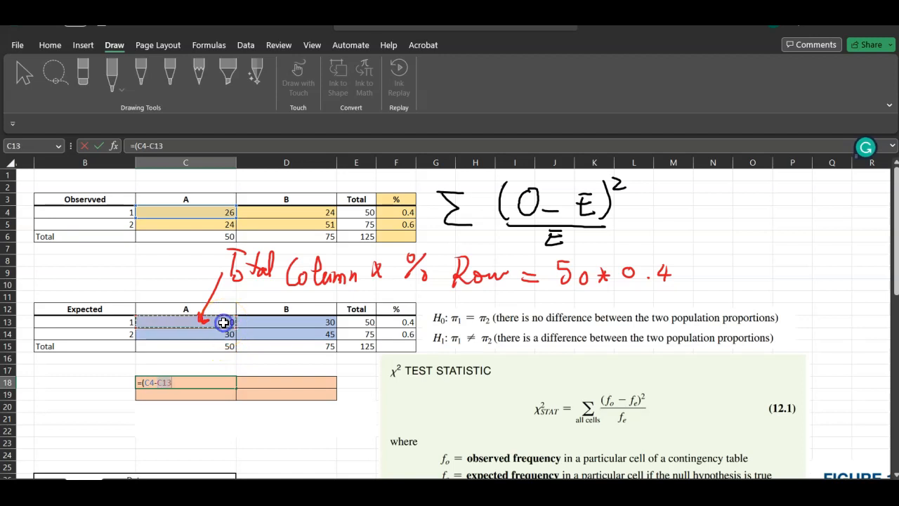
type("))")
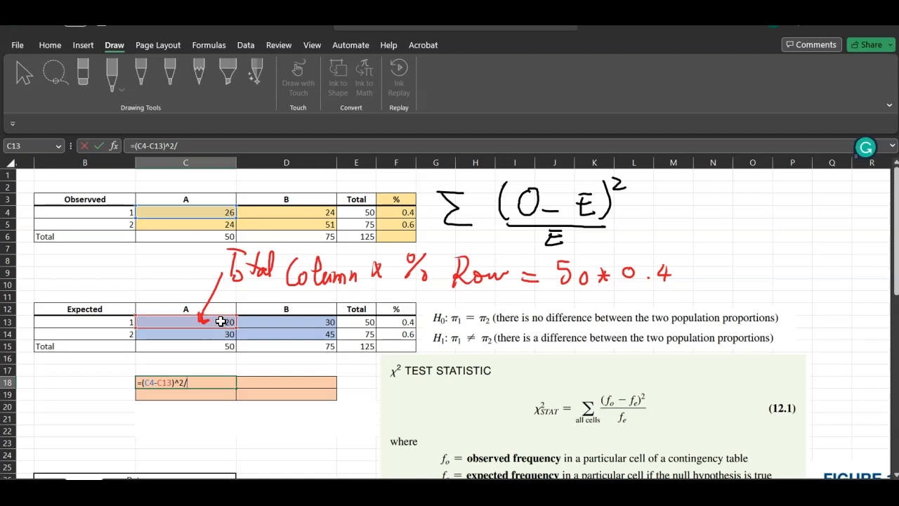
left_click(221, 321)
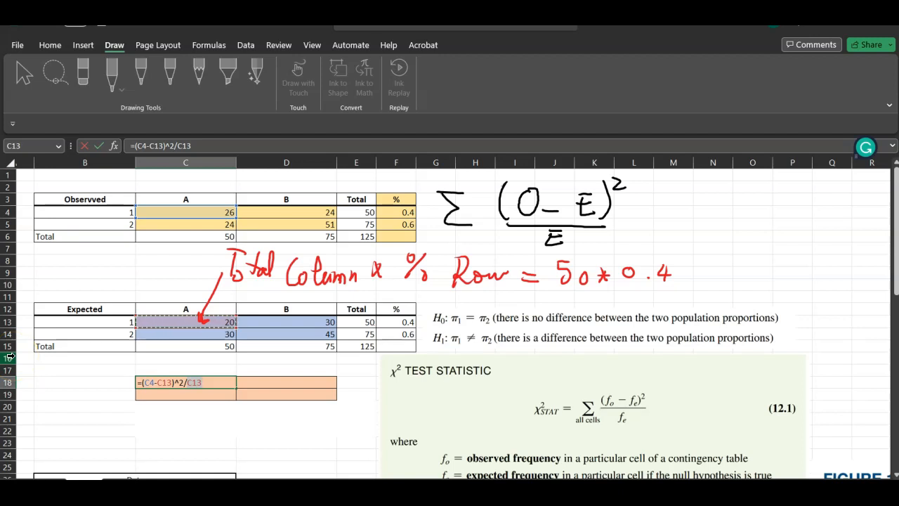
key("Return")
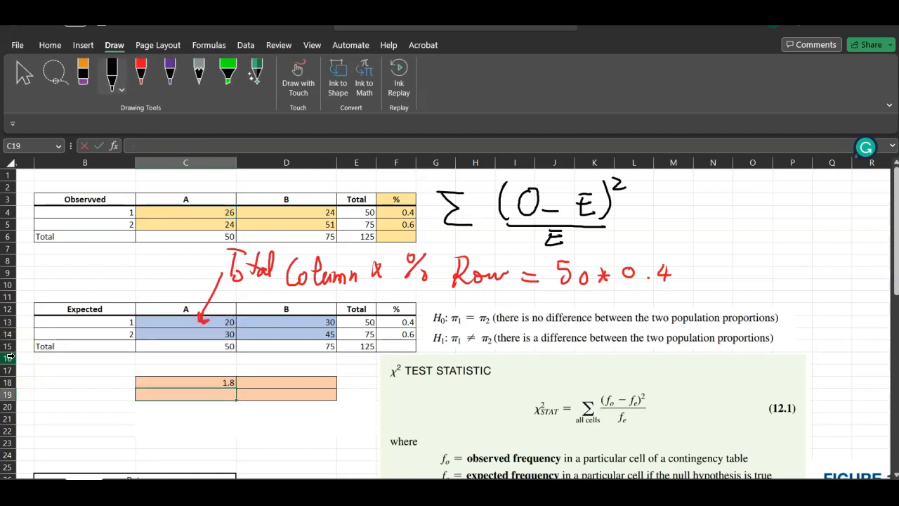
Step: Fill the C18 formula across to D18 and down to row 19 to complete the orange grid
left_click(217, 382)
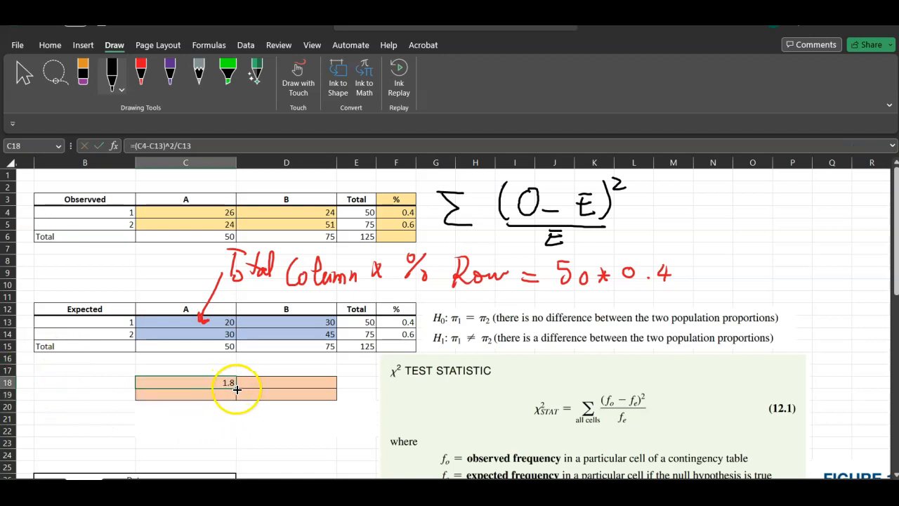
left_click_drag(236, 387, 335, 387)
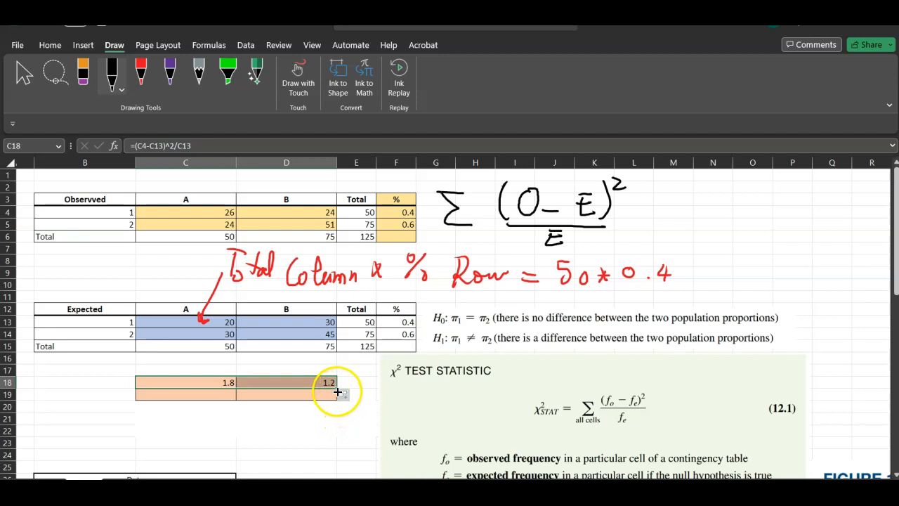
left_click_drag(337, 390, 337, 401)
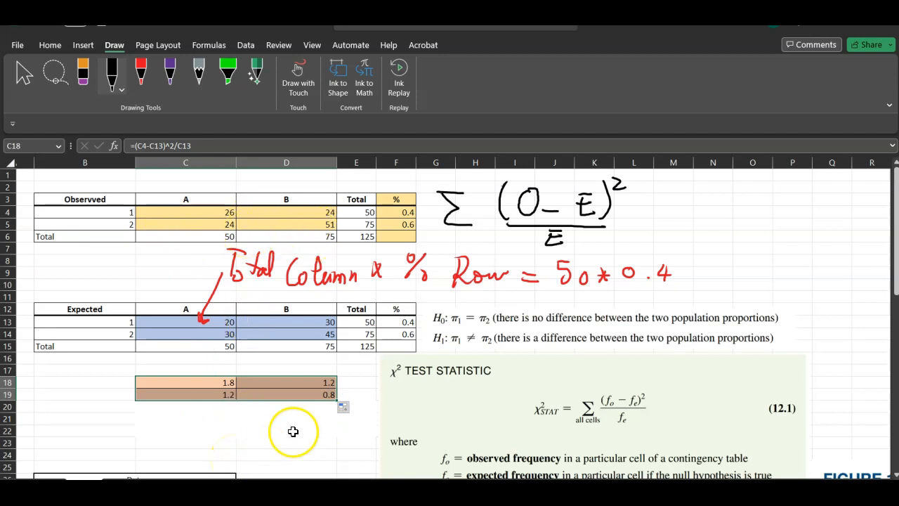
left_click(188, 161)
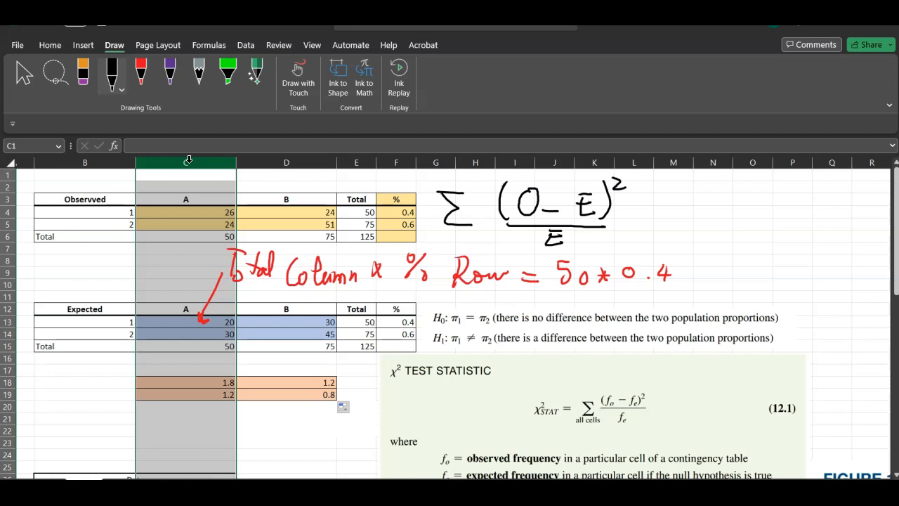
left_click(267, 161)
left_click(111, 409)
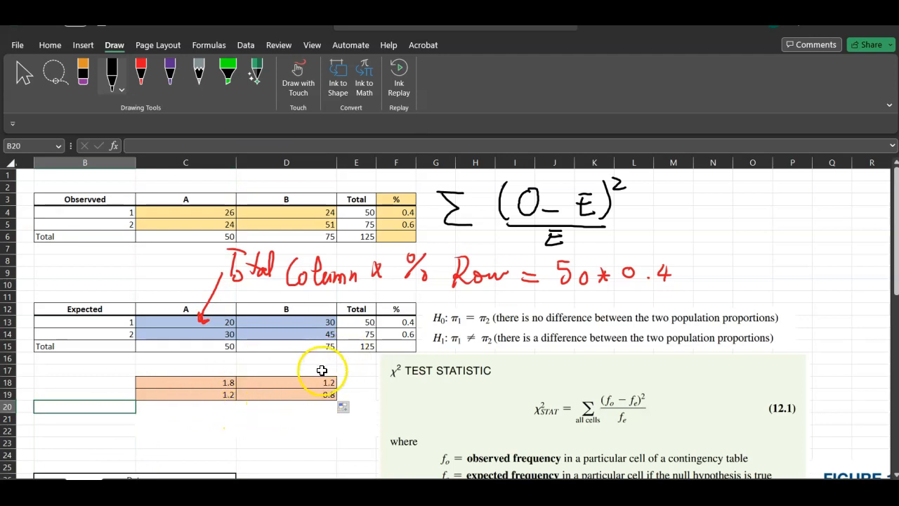
Step: Highlight the handwritten Σ symbol in green and put a short green mark at the upper edge of the orange grid
left_click(229, 75)
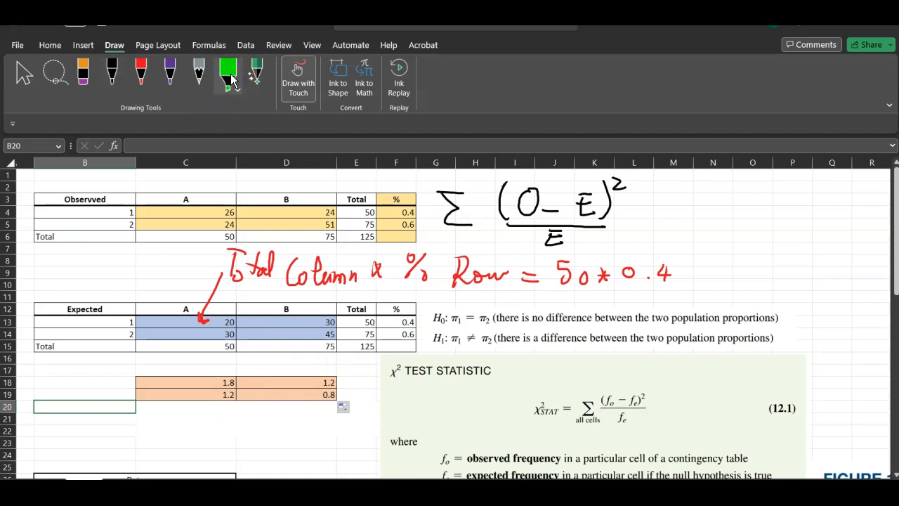
left_click(268, 372)
left_click_drag(439, 194, 434, 233)
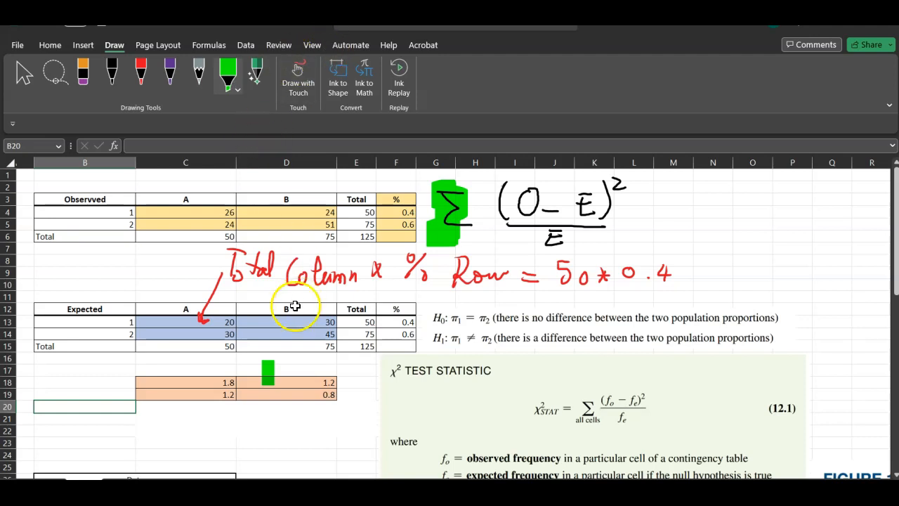
Step: Calculate the Chi-Square Test Statistics result in C34 with the formula =sum(C18:D19)
scroll(290, 309, "down", 2)
scroll(288, 317, "down", 2)
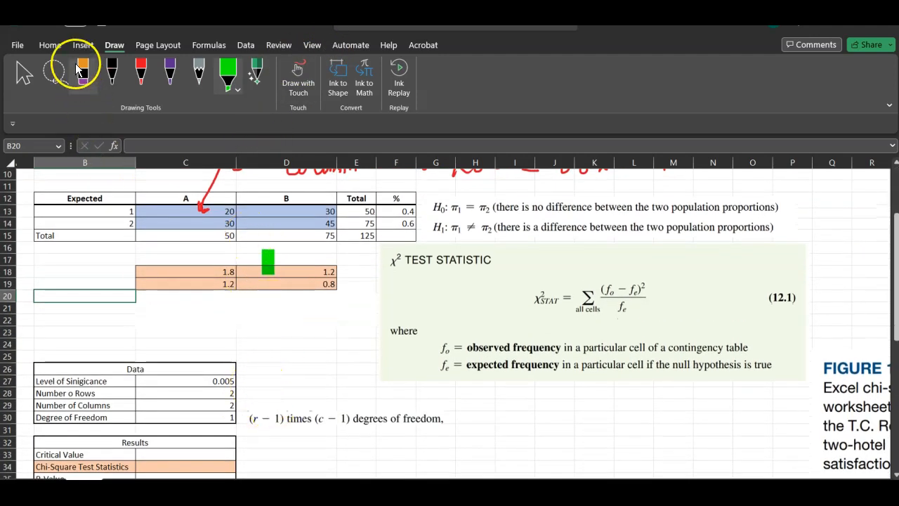
left_click(50, 45)
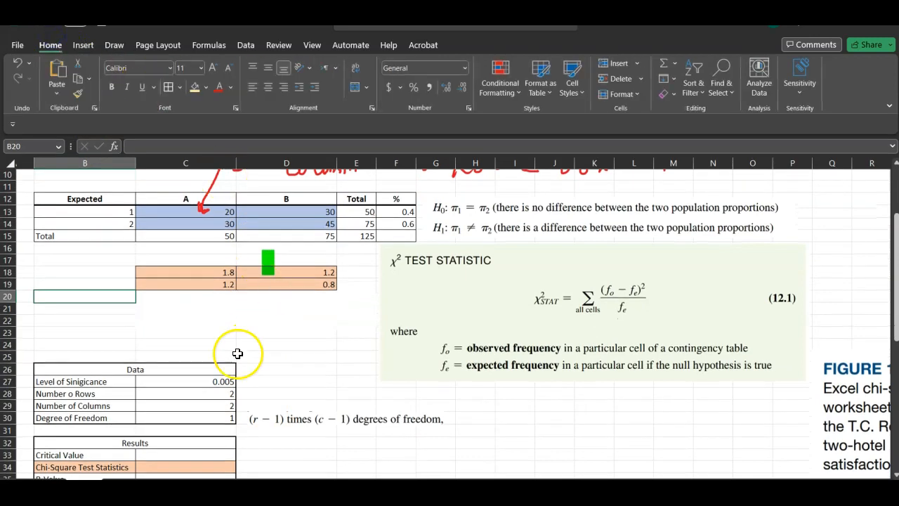
scroll(298, 427, "down", 1)
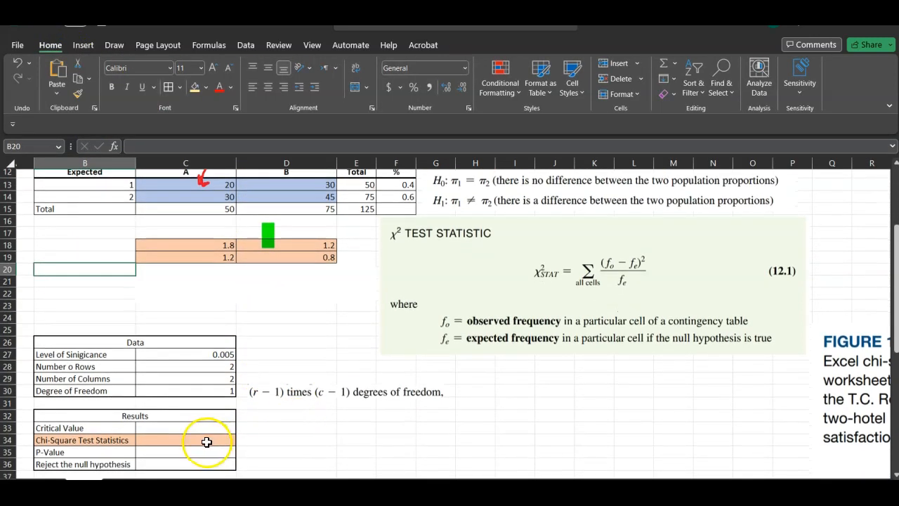
double_click(208, 441)
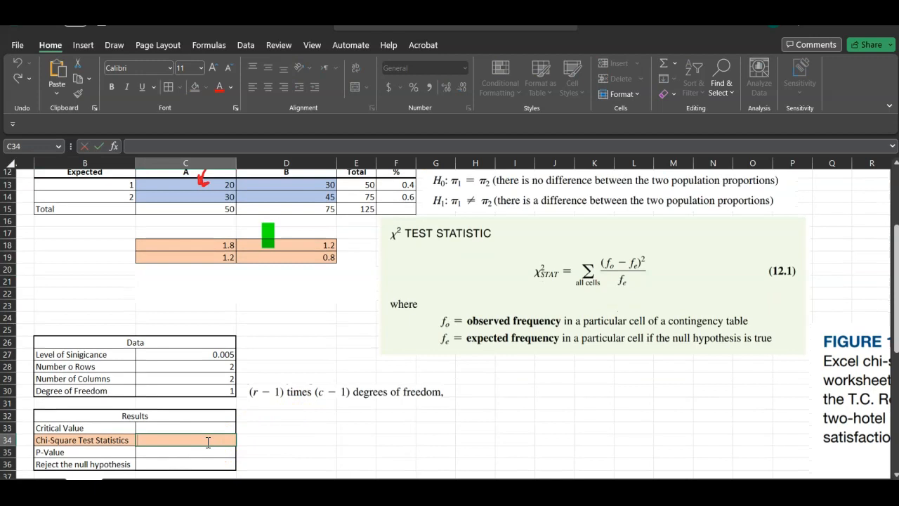
type("=")
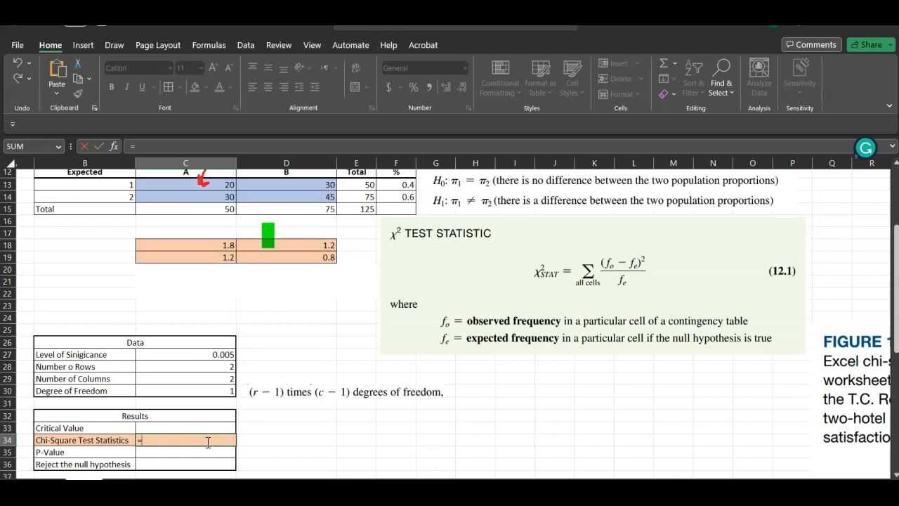
type("suum")
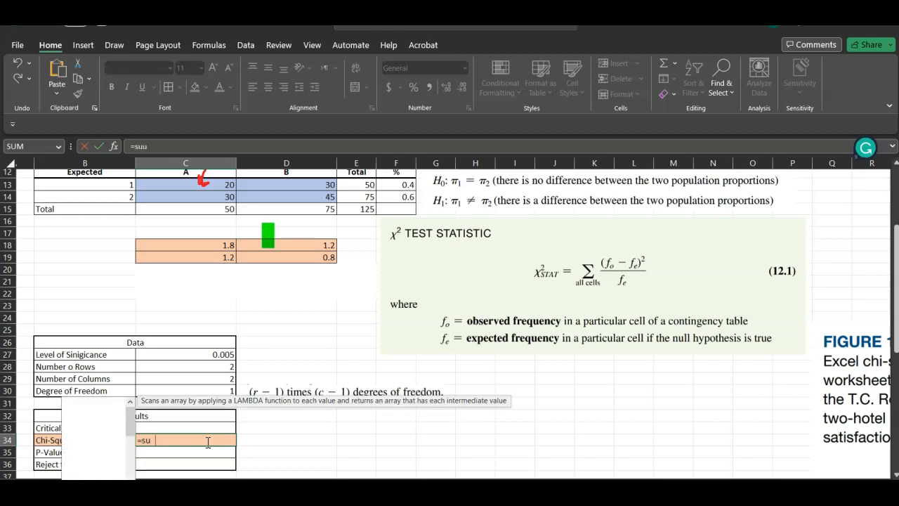
key("BackSpace")
key("BackSpace")
type("m")
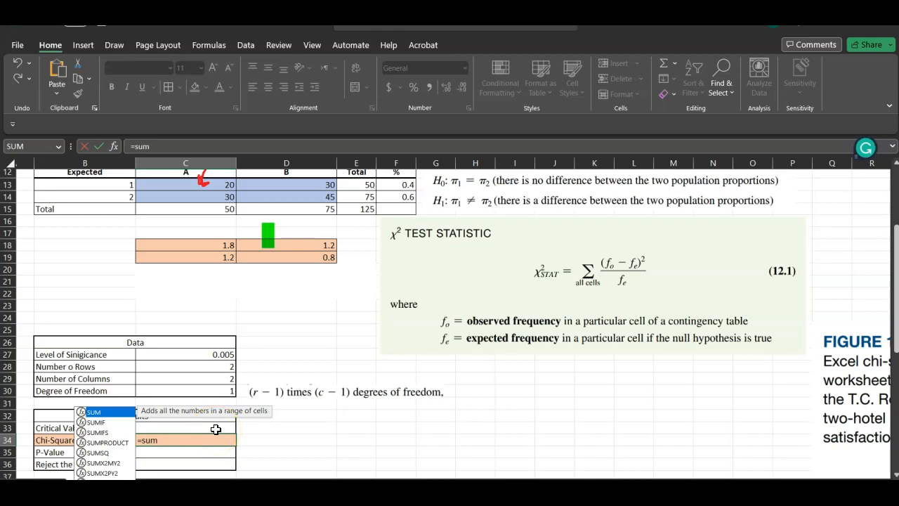
type("(")
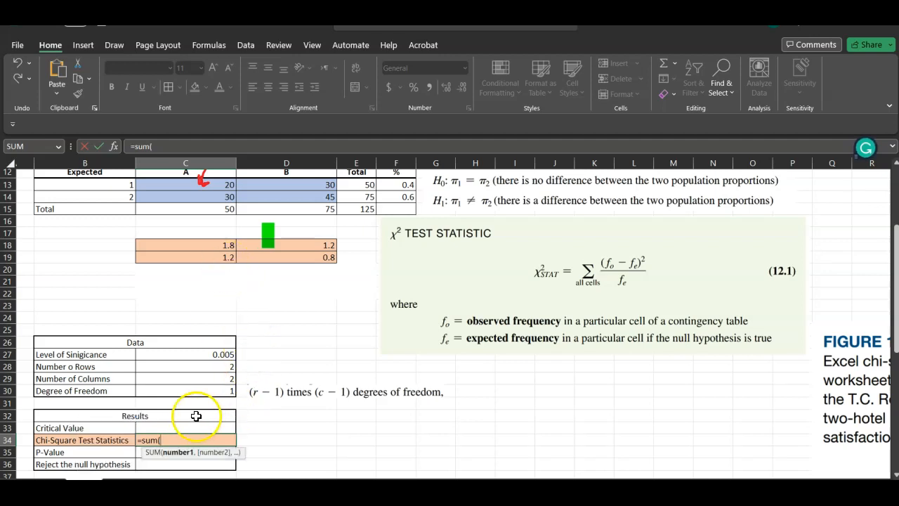
left_click(193, 244)
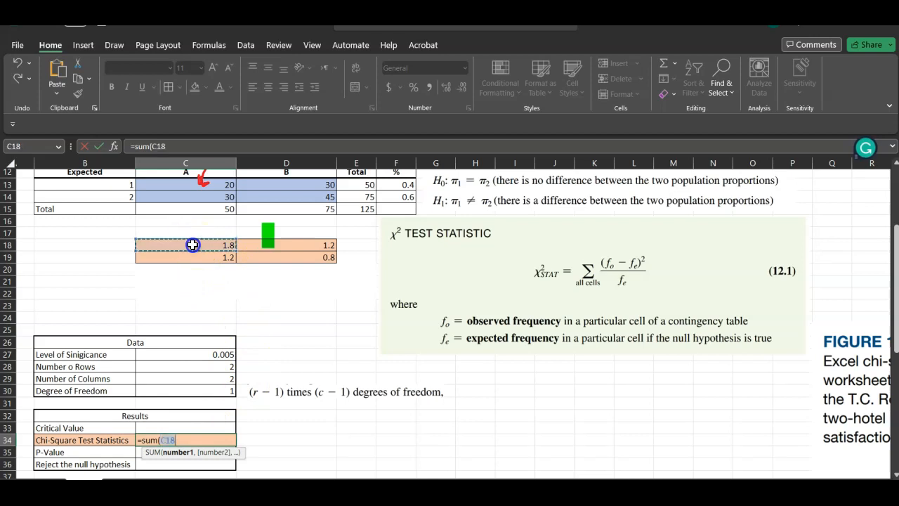
left_click_drag(216, 246, 312, 259)
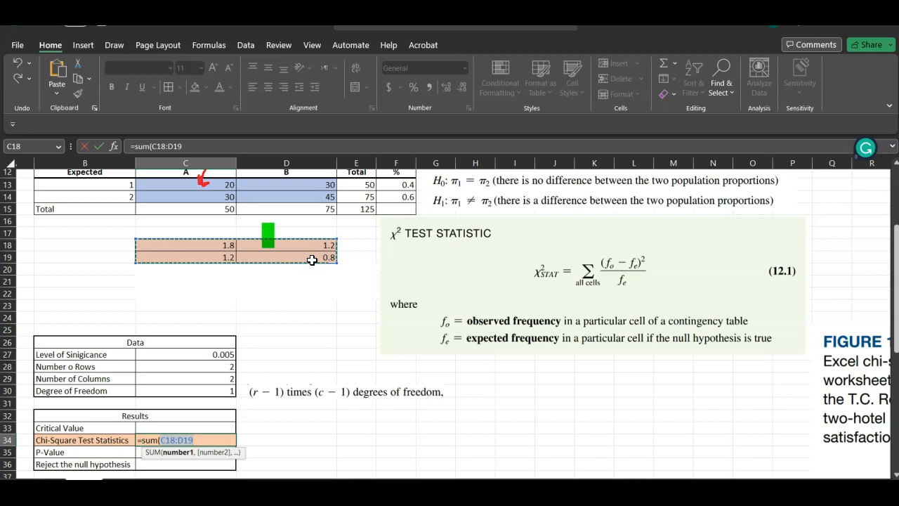
type(")")
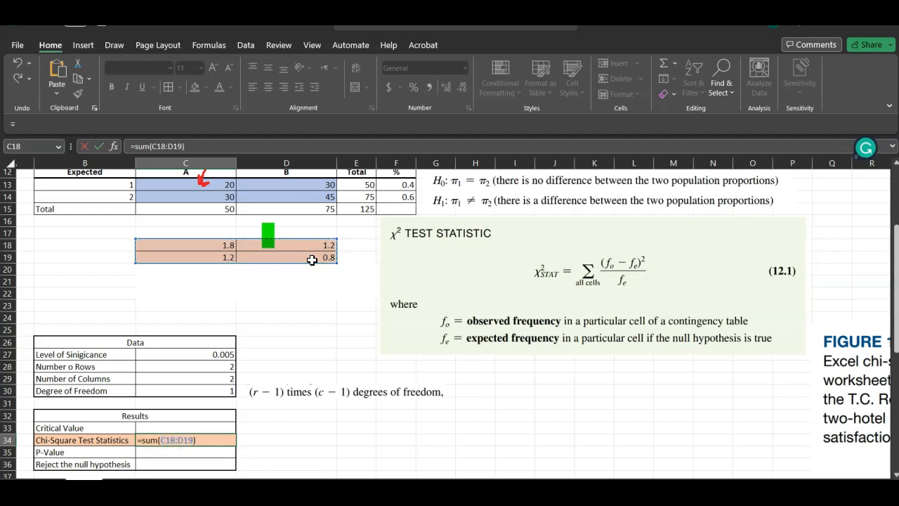
key("Return")
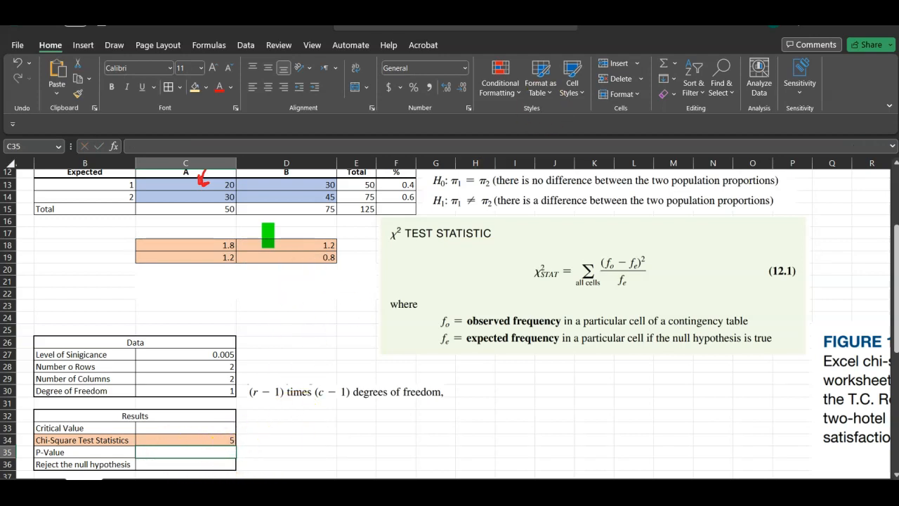
Step: Switch to the Pearson MyLab homework window, enter 5 as the χ² test statistic and submit the answer for checking
key("alt+Tab")
left_click(464, 402)
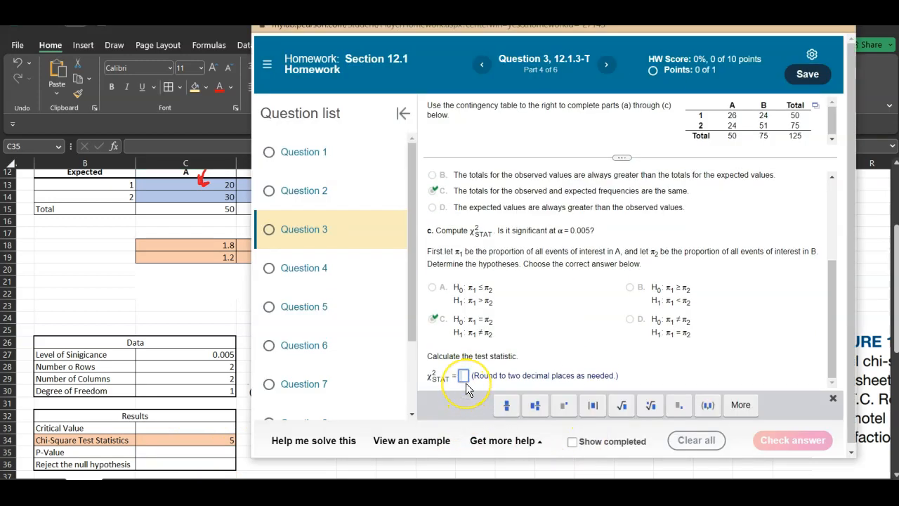
type("5")
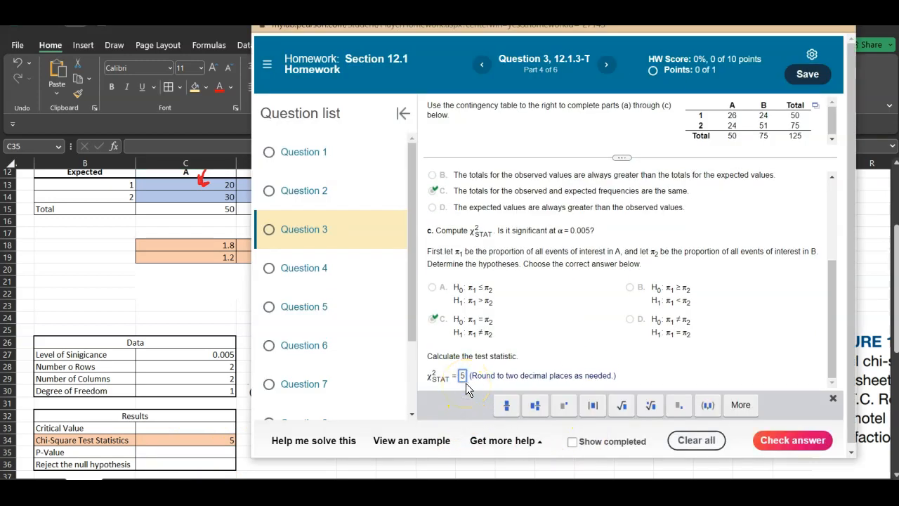
left_click(796, 438)
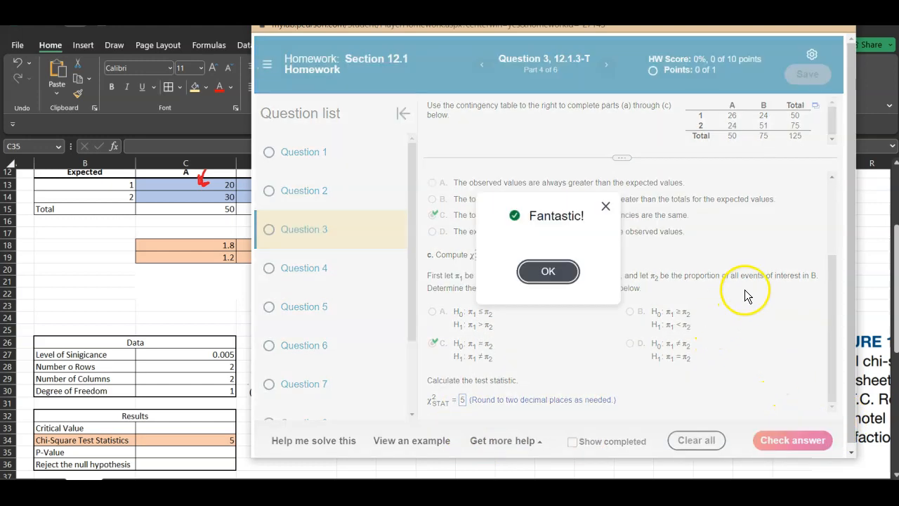